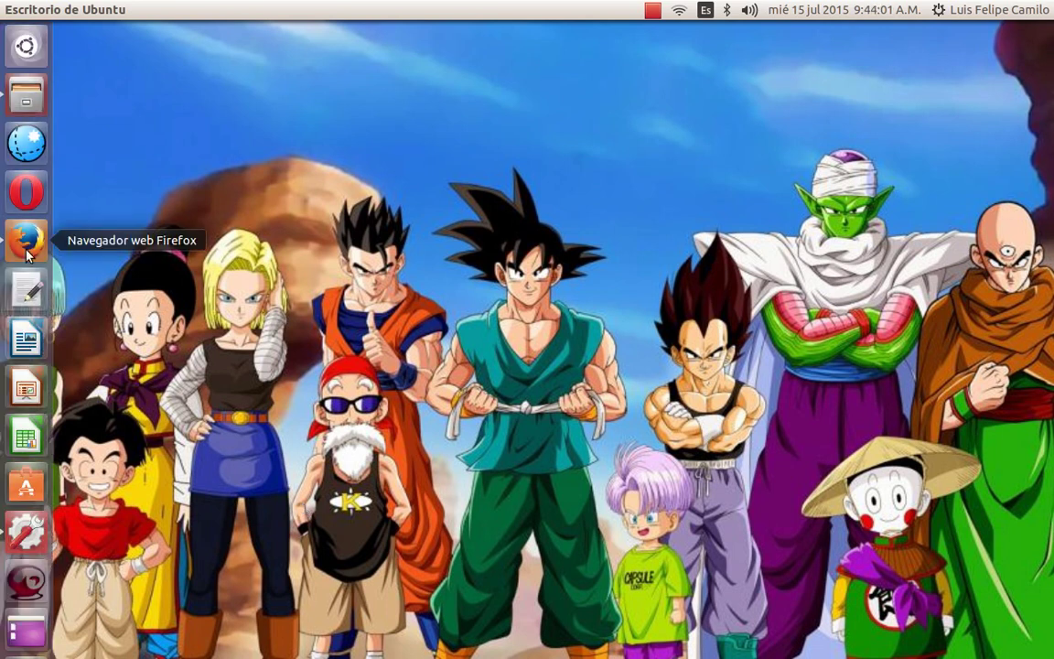
# Launch Firefox from the Unity launcher on the Ubuntu desktop.
pyautogui.click(27, 242)
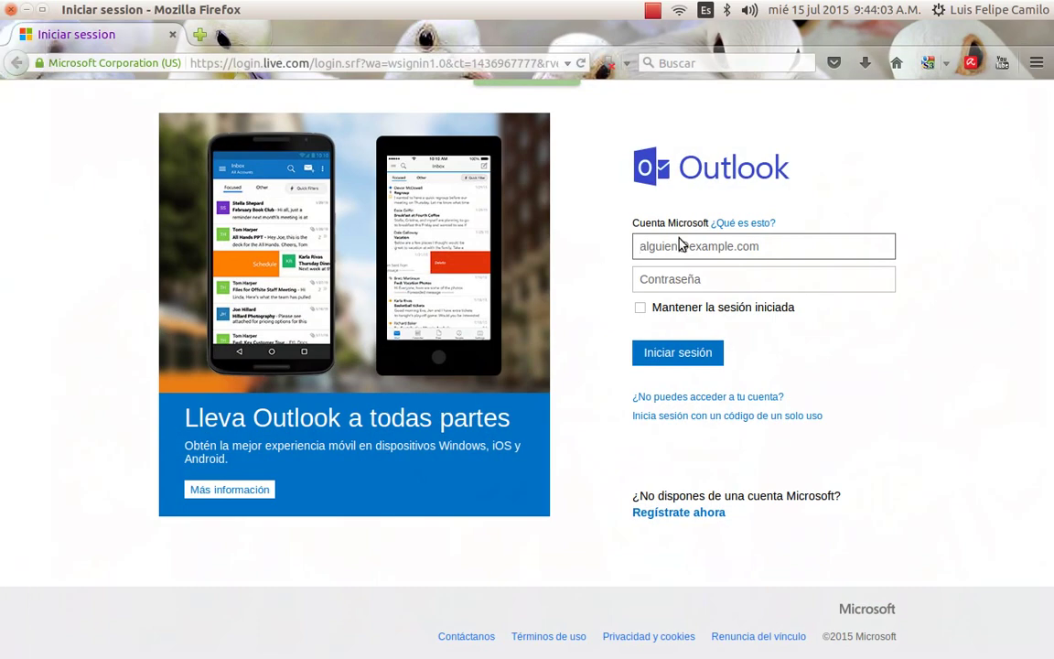
# Sign in to Outlook.com with the saved account address and the account password.
pyautogui.write('e')
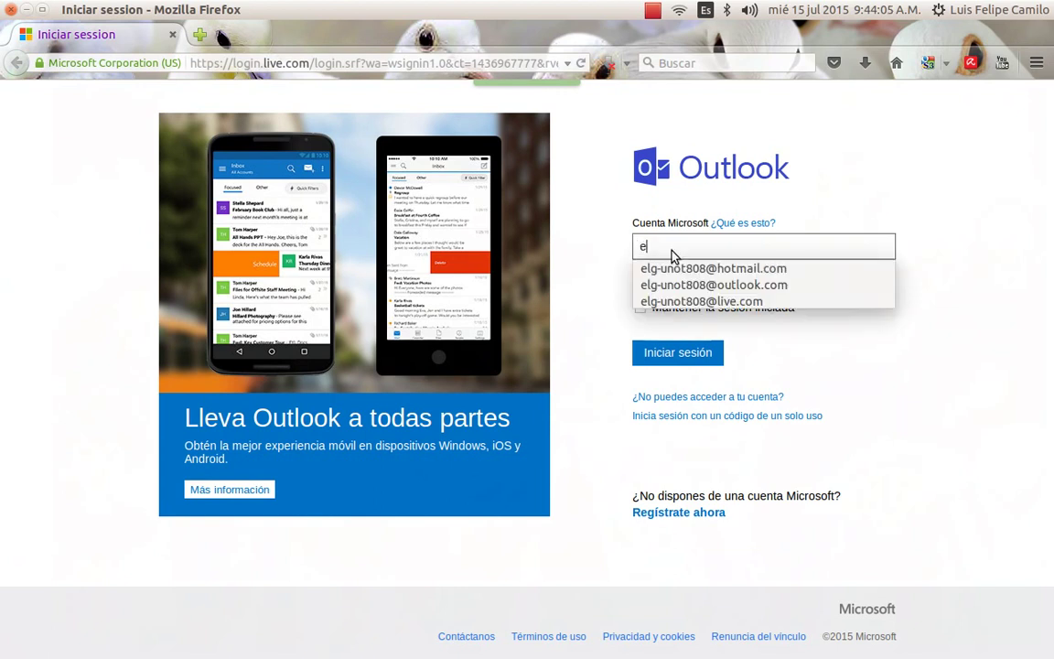
pyautogui.click(682, 266)
pyautogui.click(682, 273)
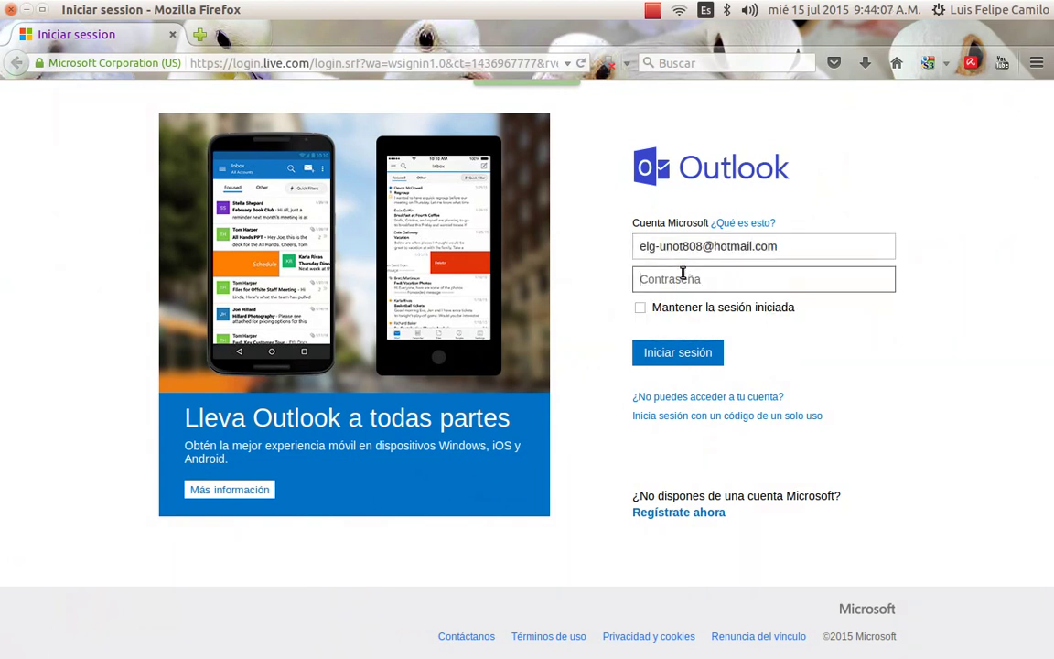
pyautogui.write('*********')
pyautogui.click(701, 353)
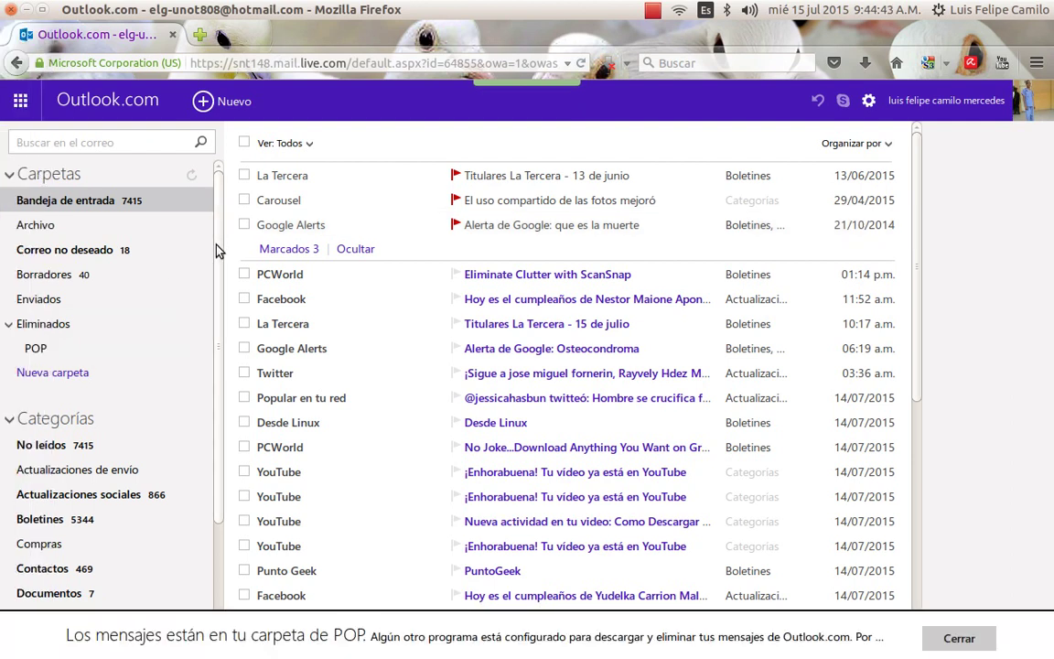
# Open Word Online in a new tab from the Microsoft apps launcher.
pyautogui.click(21, 105)
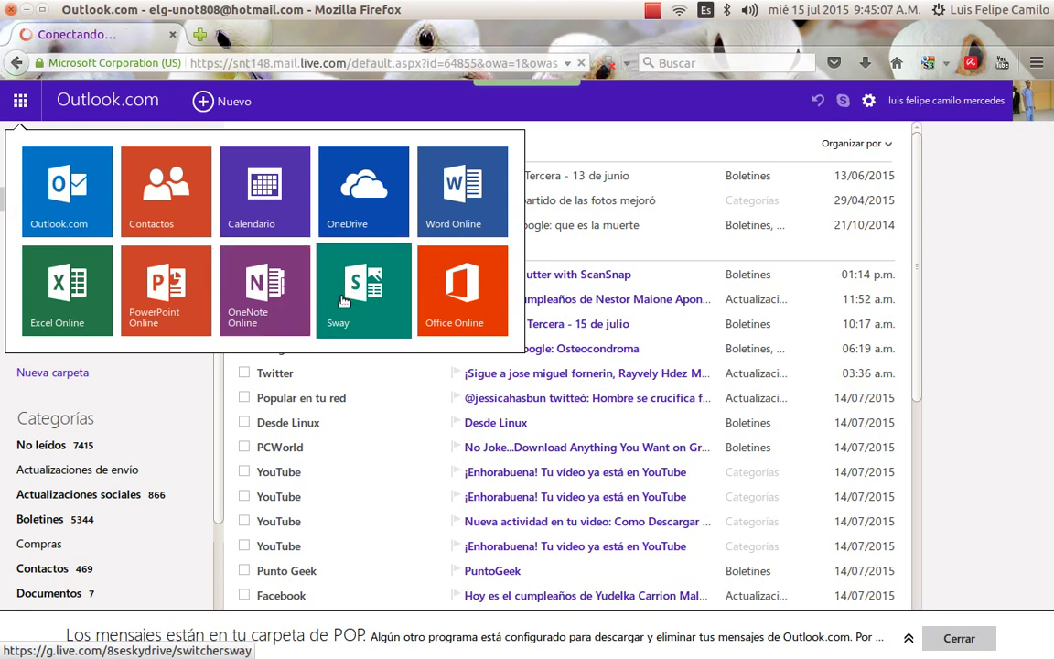
pyautogui.click(457, 203)
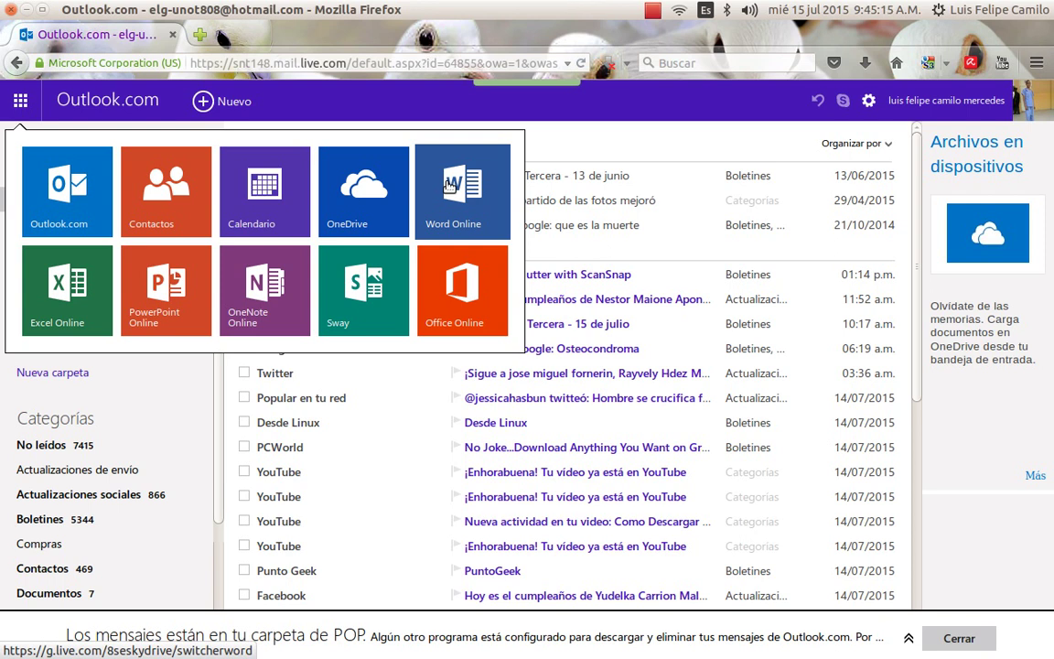
pyautogui.click(447, 184)
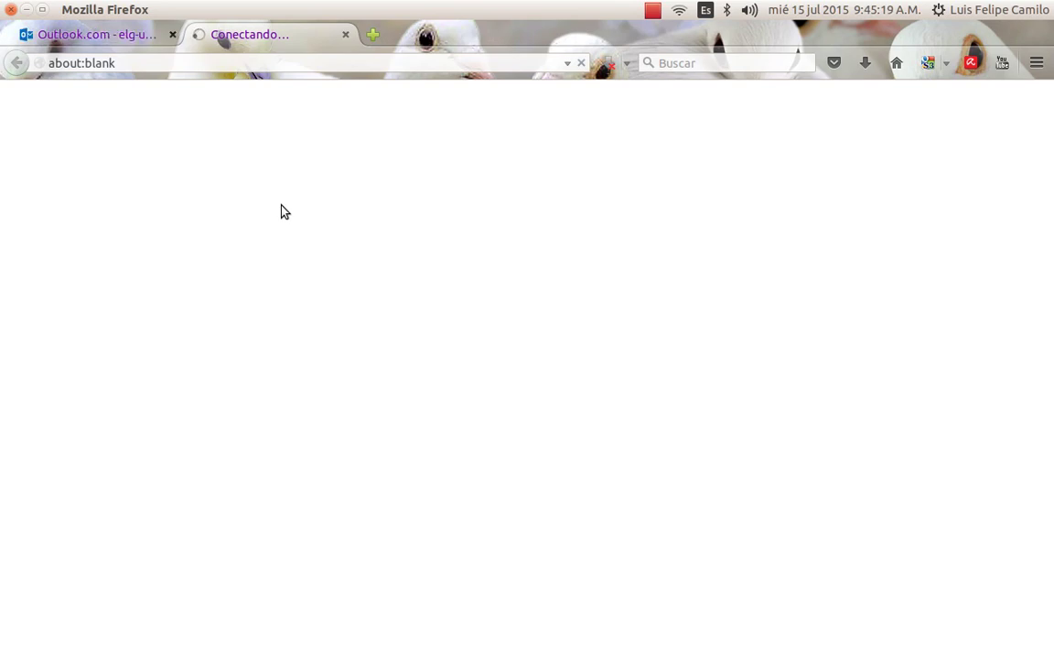
# Wait for the Word Online start page to load and browse its new-document template gallery.
pyautogui.click(117, 41)
pyautogui.click(275, 37)
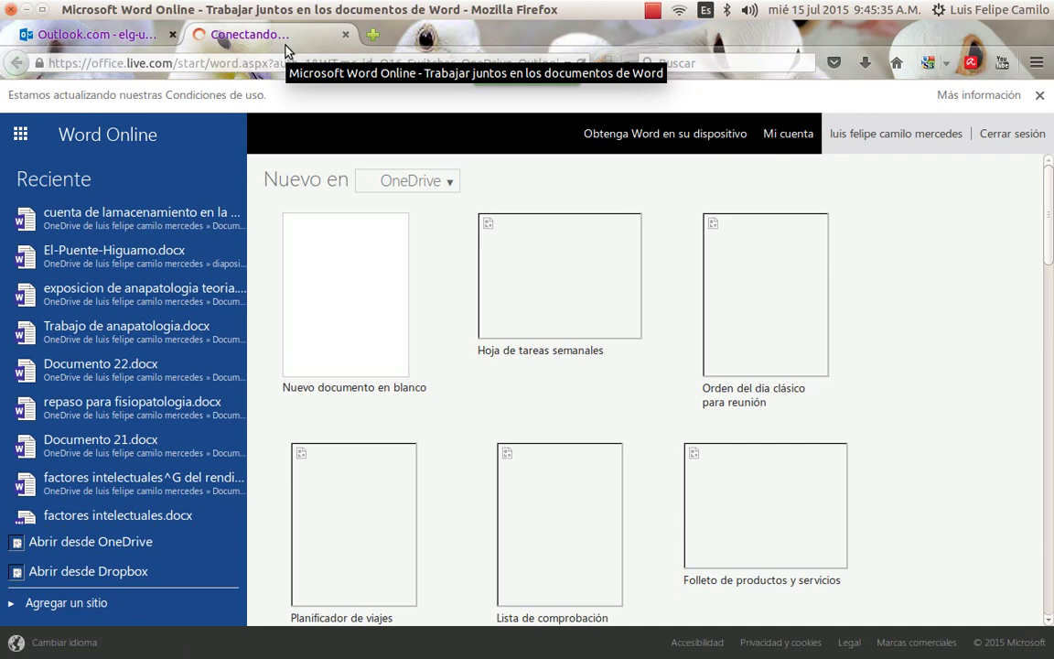
pyautogui.click(729, 343)
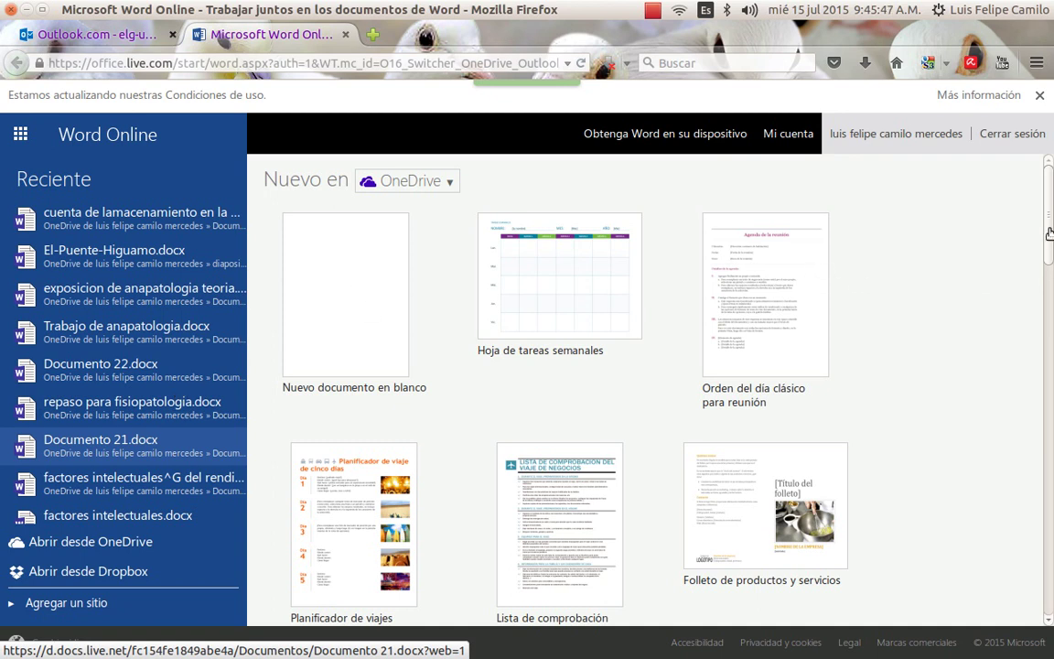
pyautogui.scroll(-5, 803, 341)
pyautogui.scroll(-3, 803, 340)
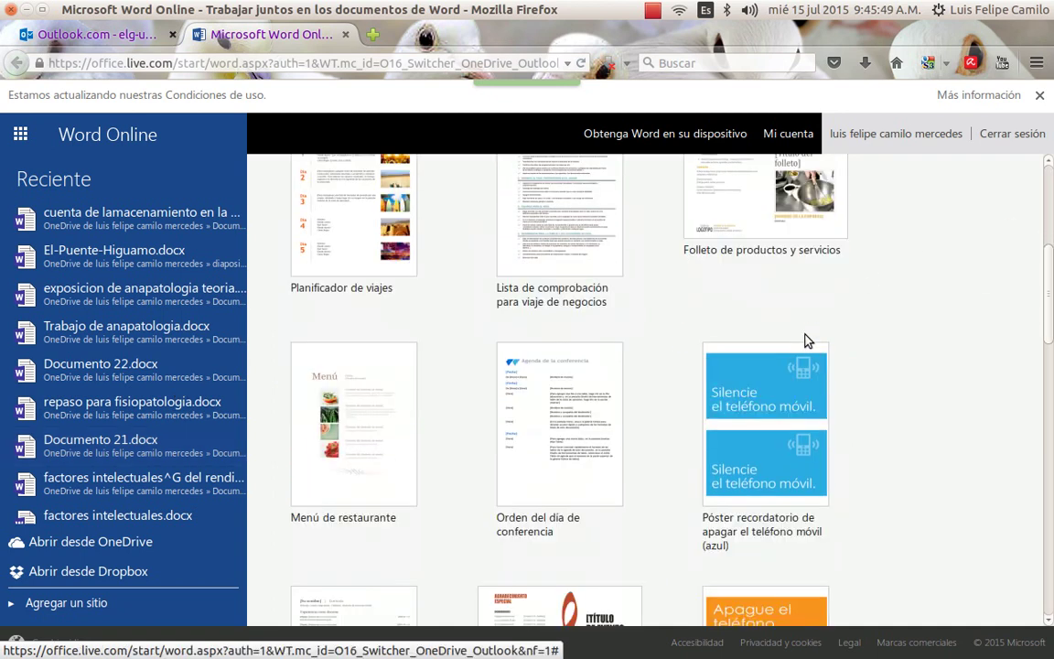
pyautogui.scroll(-3, 805, 340)
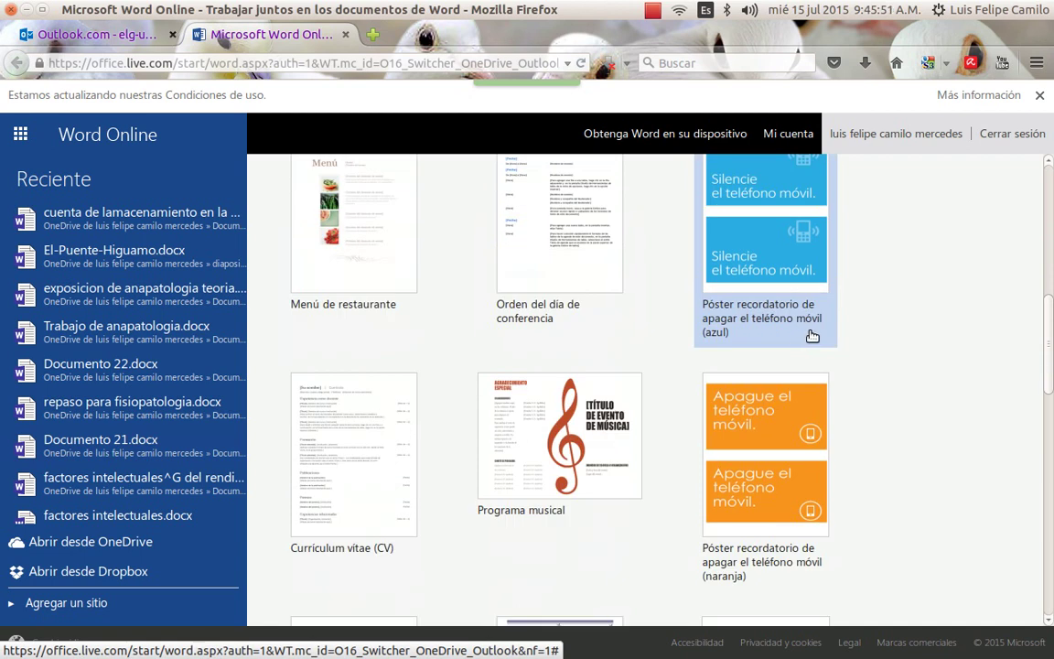
pyautogui.scroll(2, 806, 339)
pyautogui.scroll(3, 808, 343)
pyautogui.scroll(6, 807, 341)
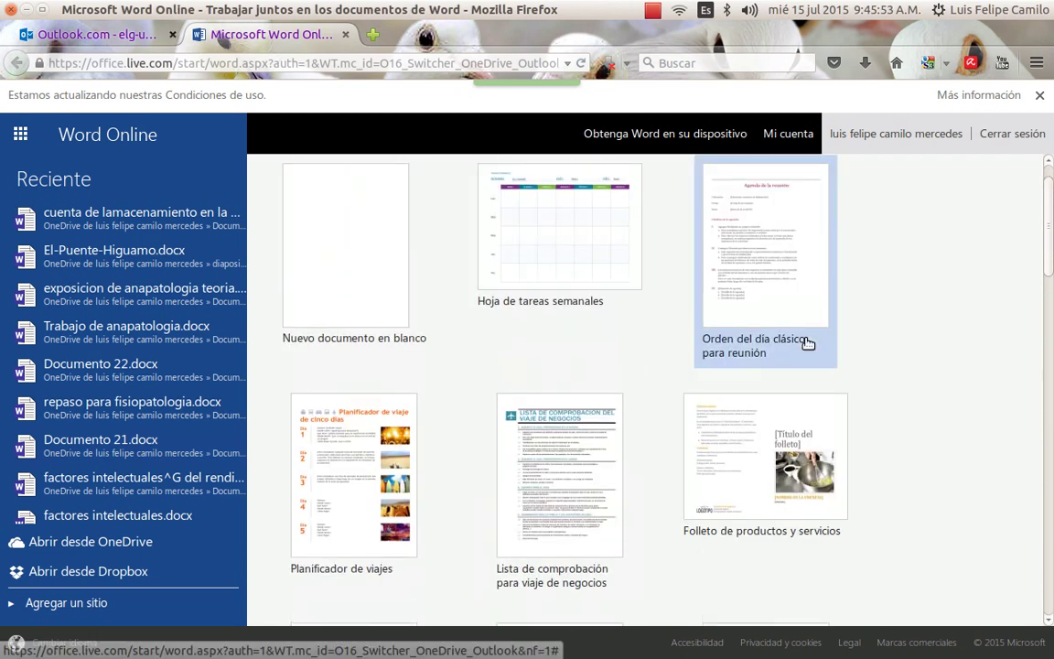
# Create a blank document, Documento 23, and place the cursor in its page body.
pyautogui.click(357, 311)
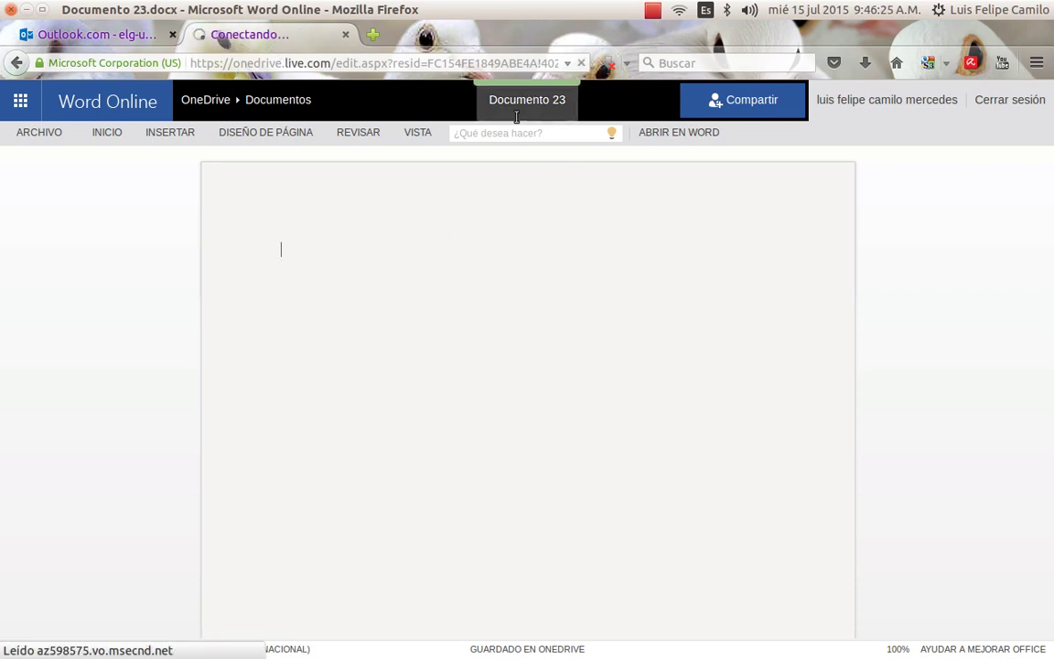
pyautogui.click(558, 98)
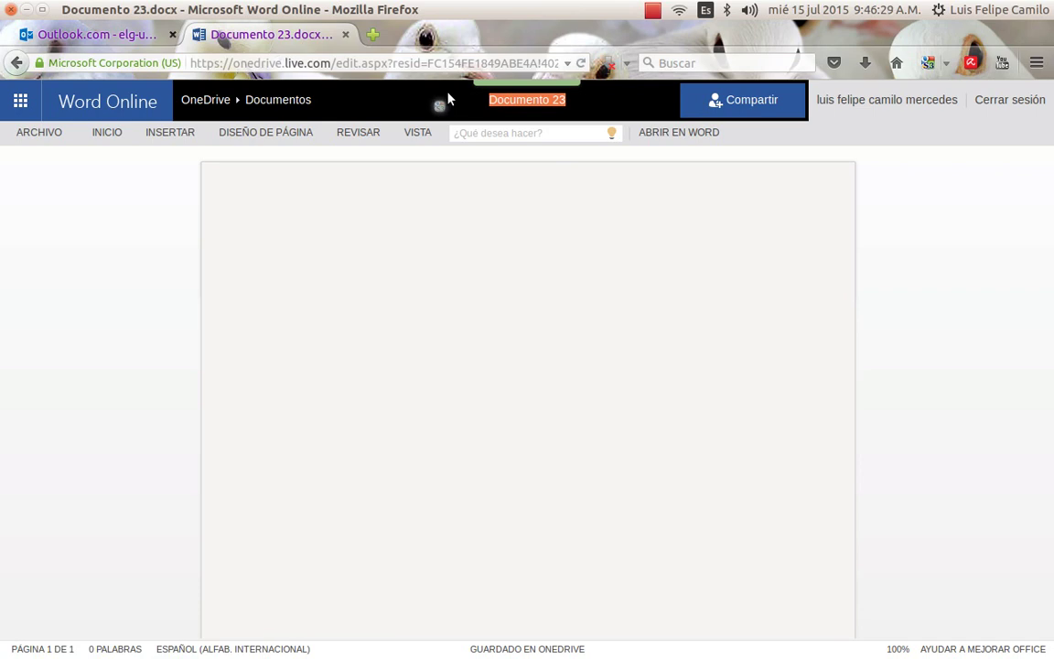
pyautogui.click(384, 245)
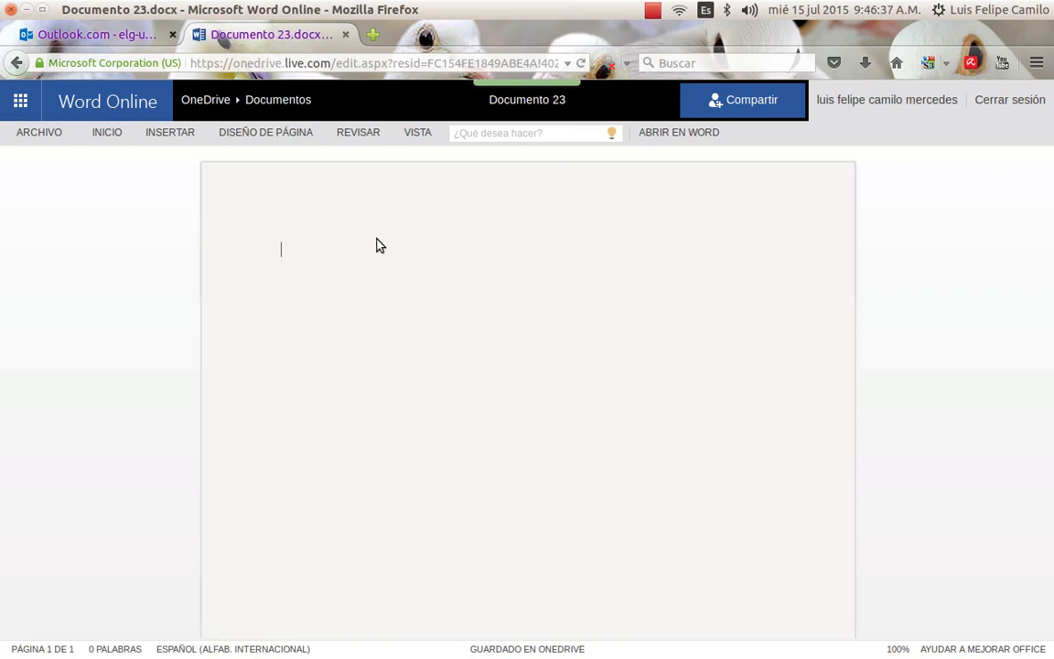
# Write 'hola como estan' on the page and rename the document to 'youtube'.
pyautogui.write('hola como estan')
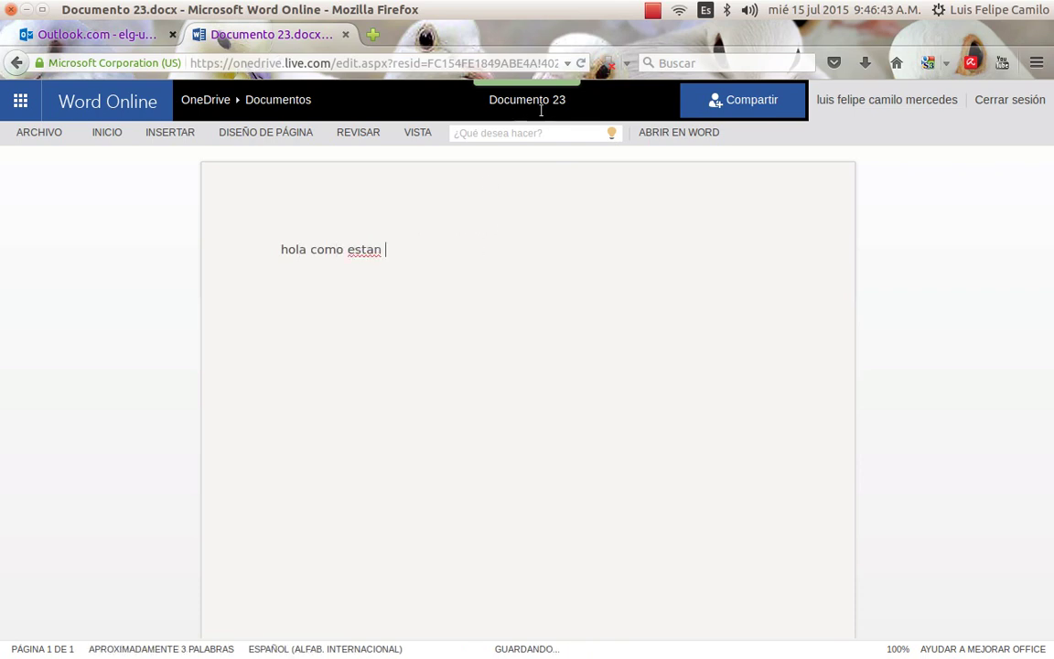
pyautogui.click(490, 99)
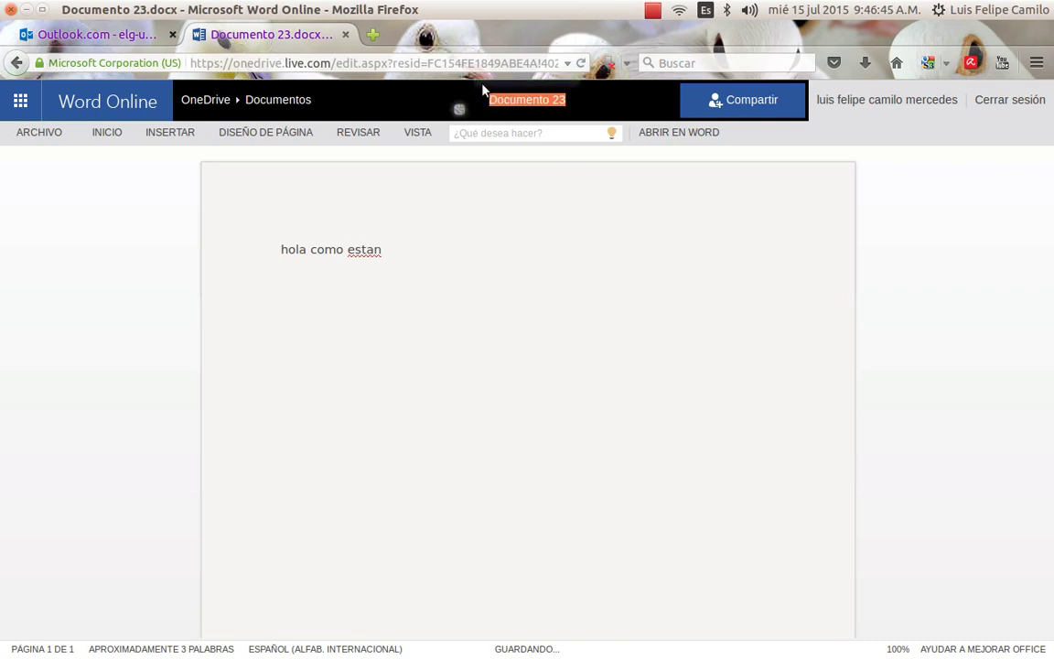
pyautogui.write('youtube')
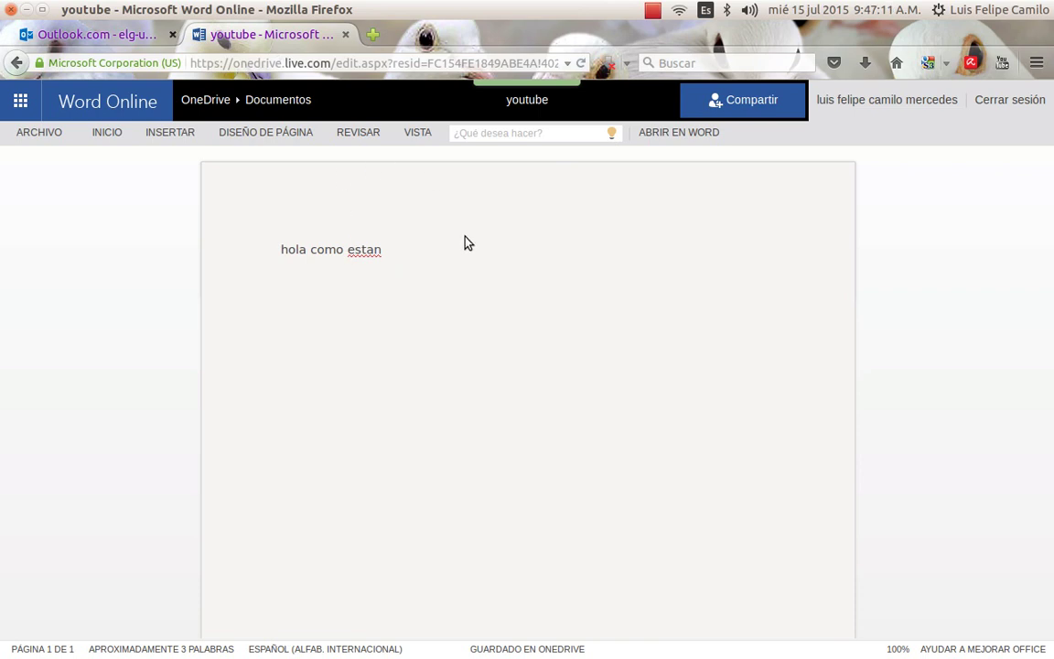
pyautogui.moveTo(372, 249); pyautogui.dragTo(270, 243)
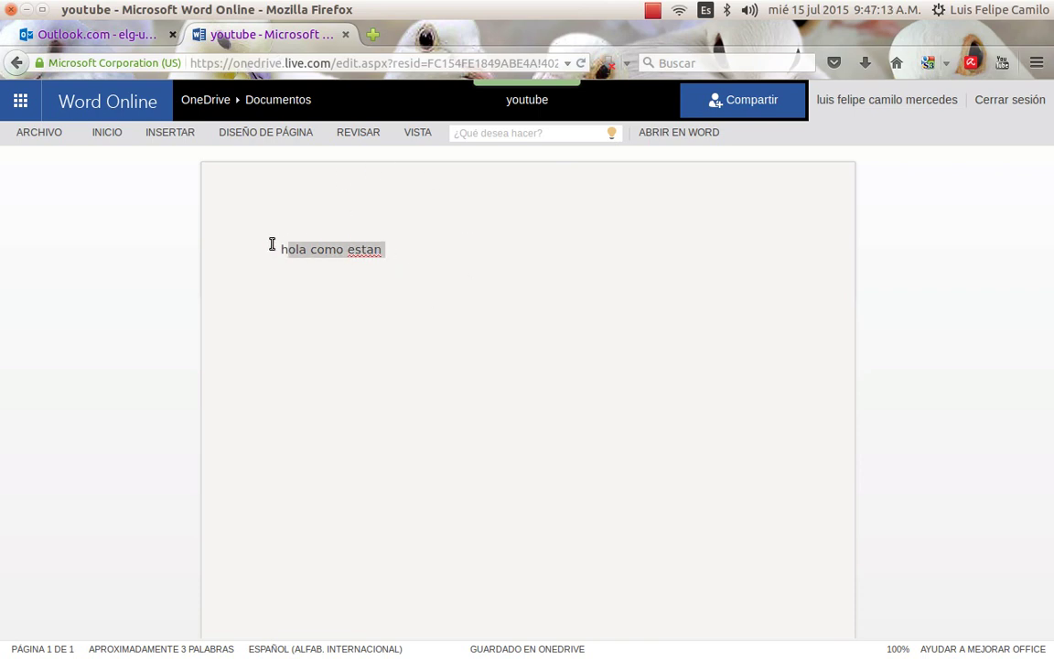
pyautogui.click(129, 135)
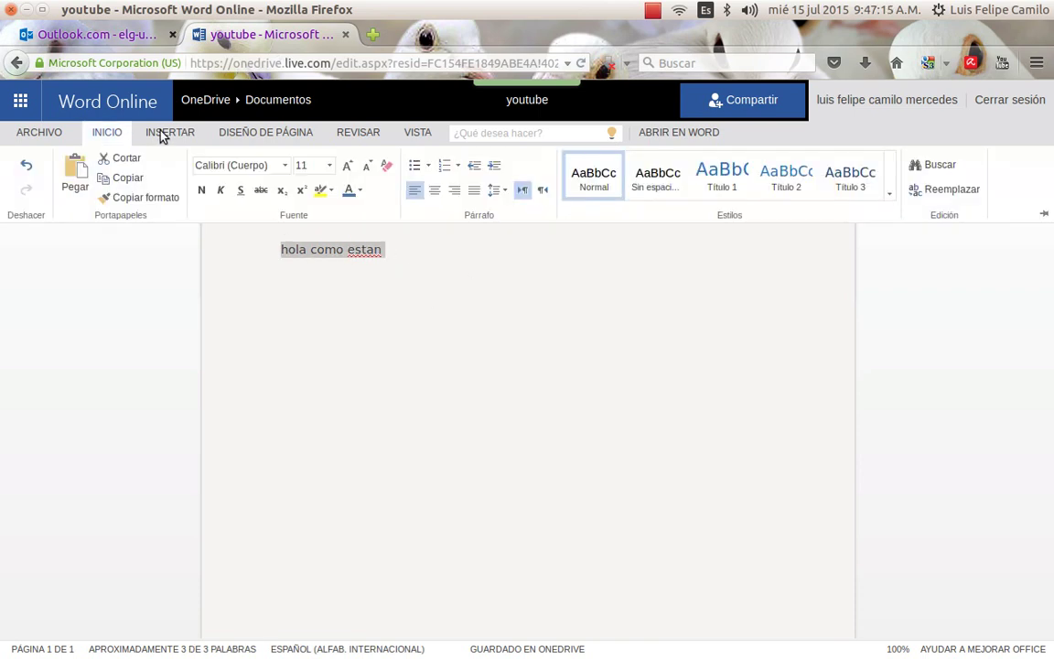
pyautogui.click(162, 134)
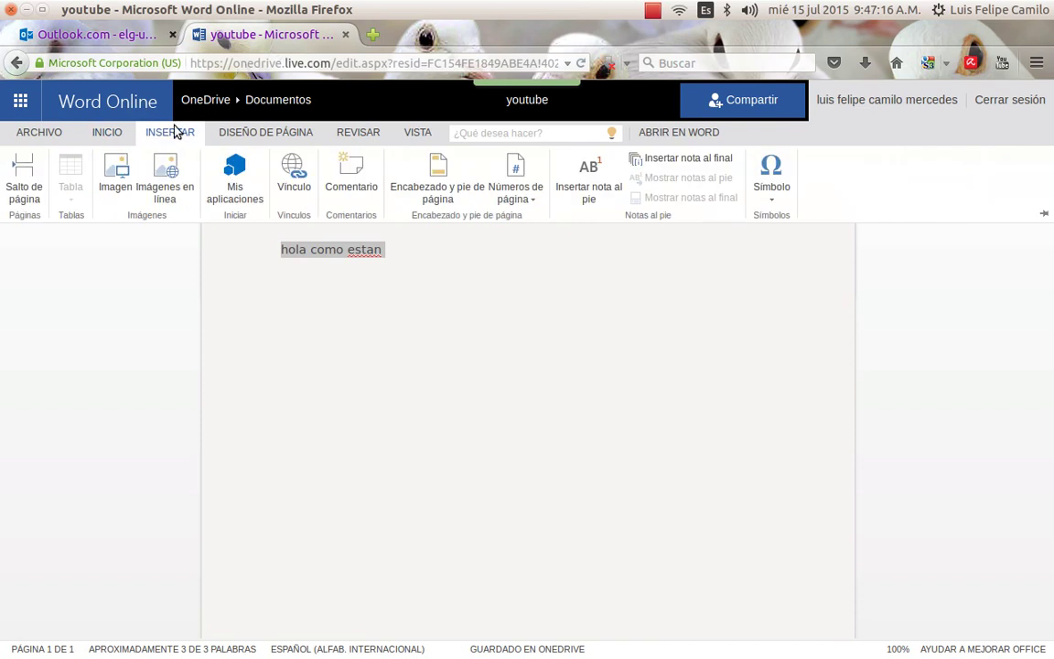
pyautogui.click(234, 133)
pyautogui.click(129, 134)
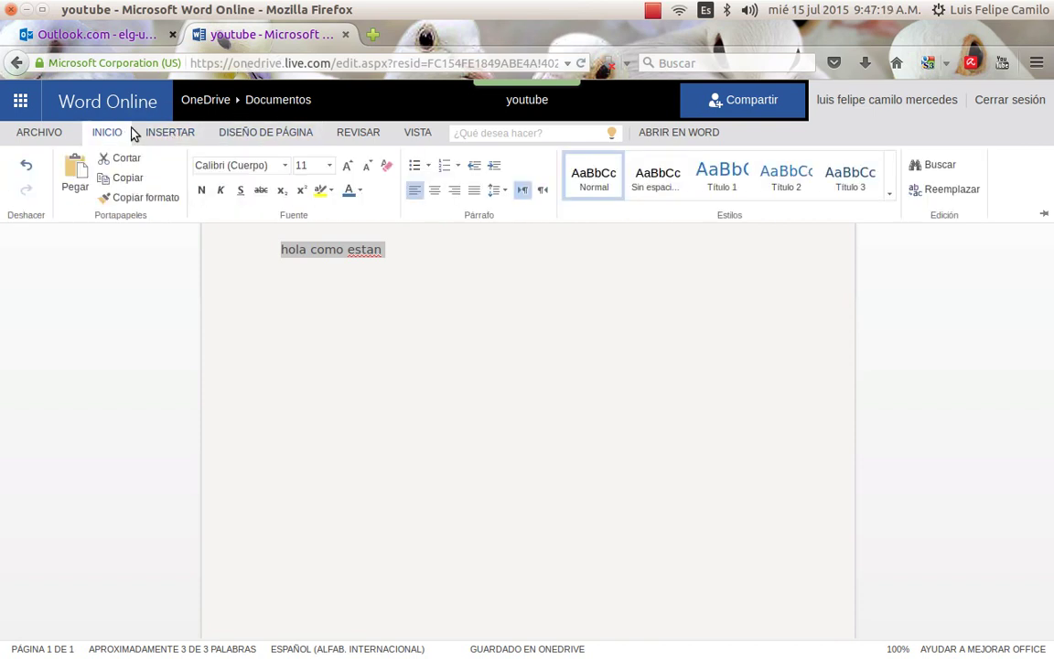
pyautogui.click(433, 188)
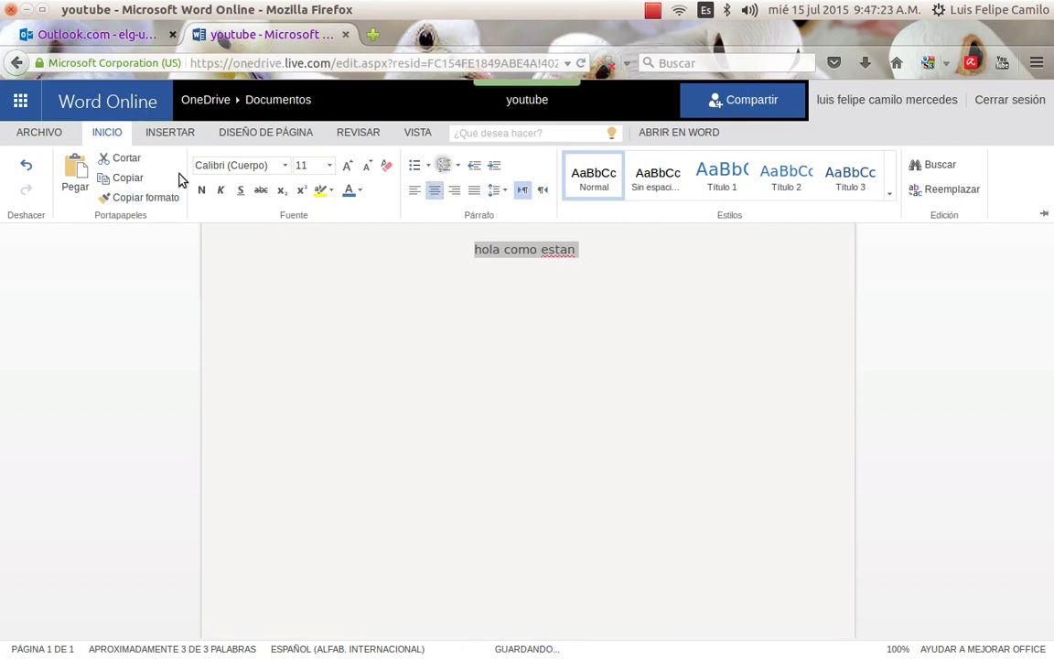
# Prepare a downloadable copy of 'youtube' via ARCHIVO > Guardar como > Descargar una copia.
pyautogui.click(41, 133)
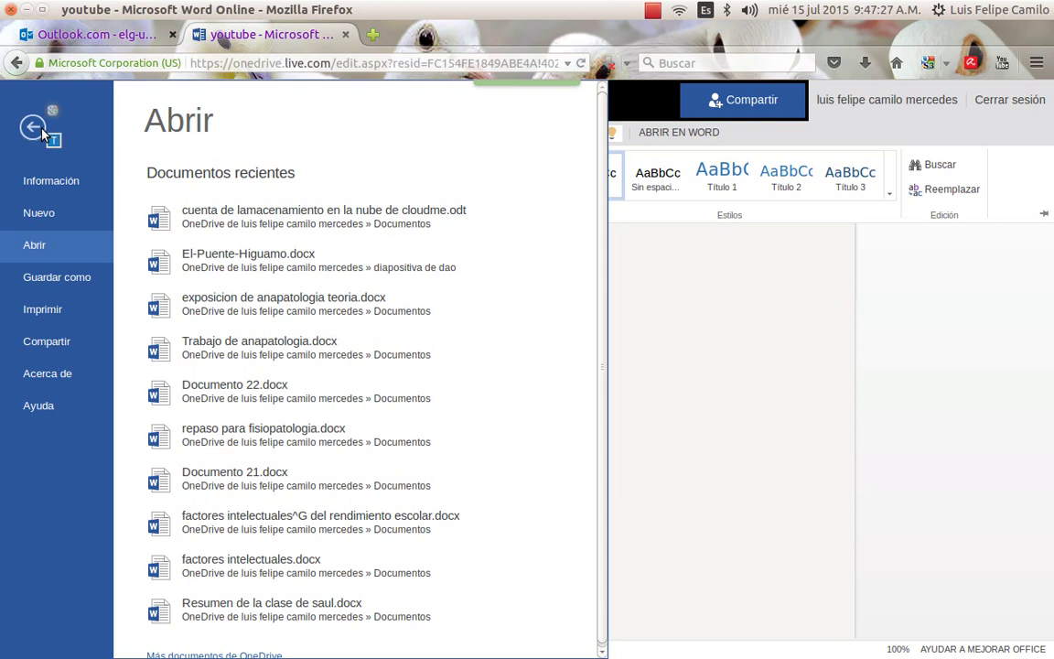
pyautogui.click(66, 285)
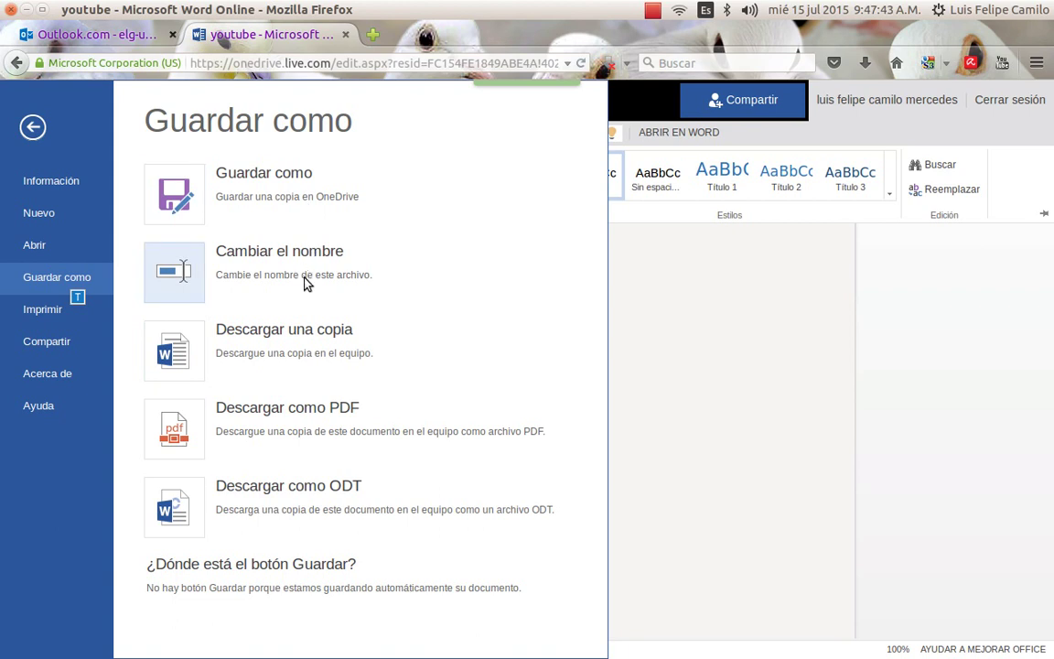
pyautogui.click(290, 335)
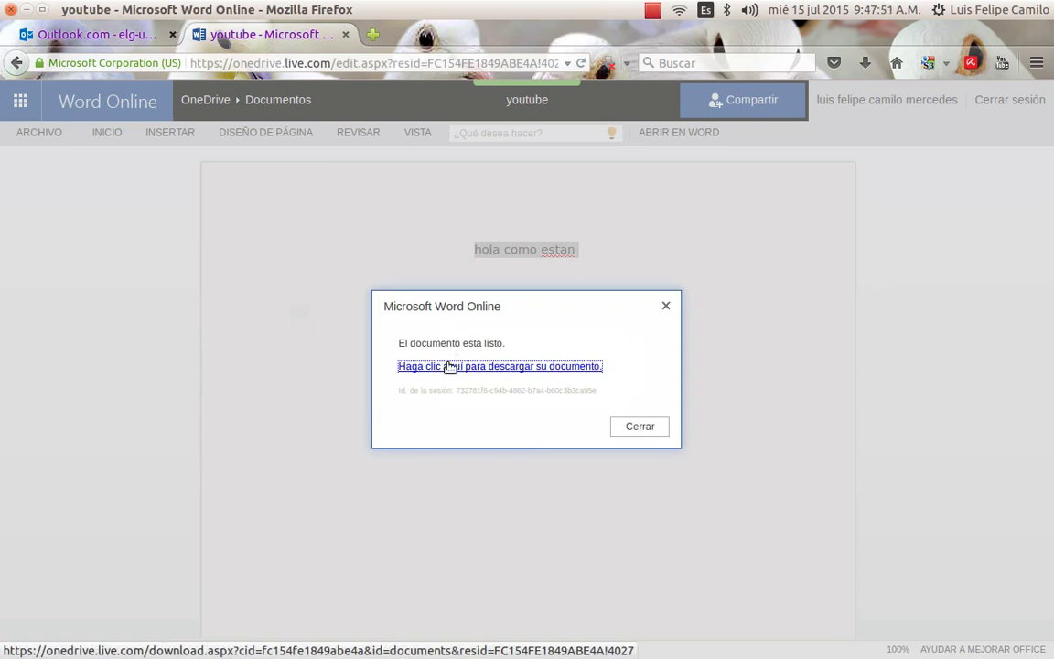
# Save youtube.docx to disk with Firefox and show the Downloads list.
pyautogui.click(532, 367)
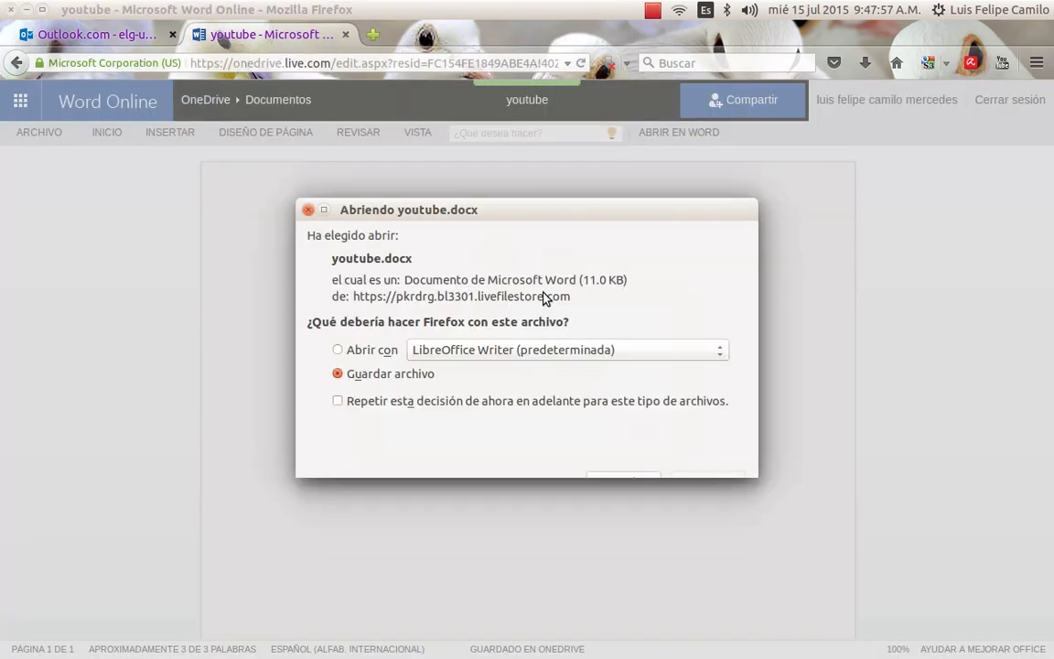
pyautogui.moveTo(591, 212); pyautogui.dragTo(509, 233)
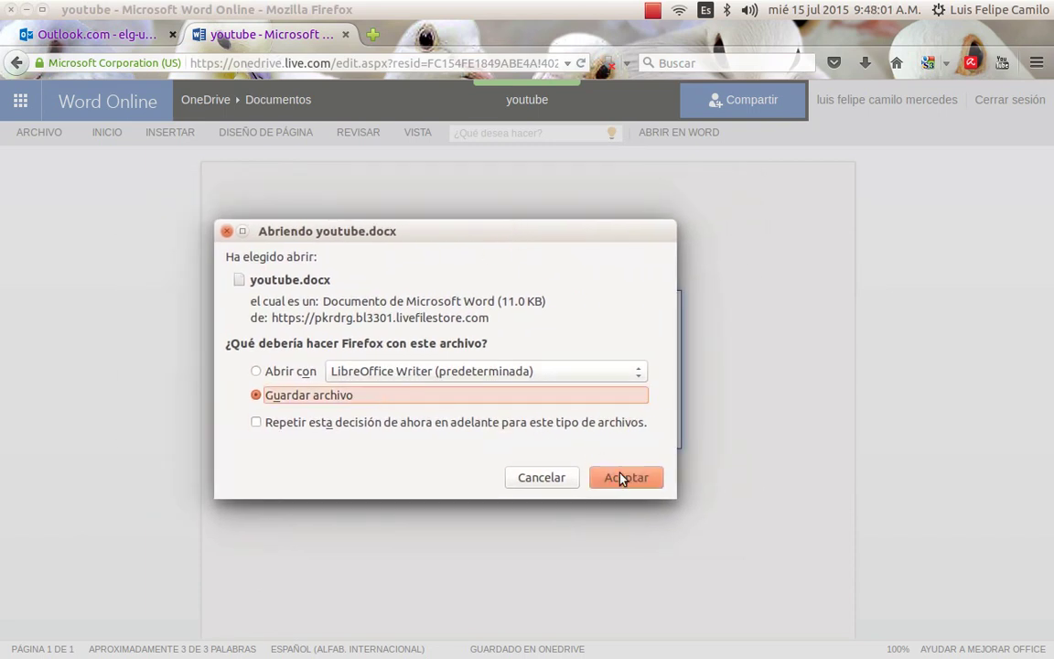
pyautogui.click(621, 479)
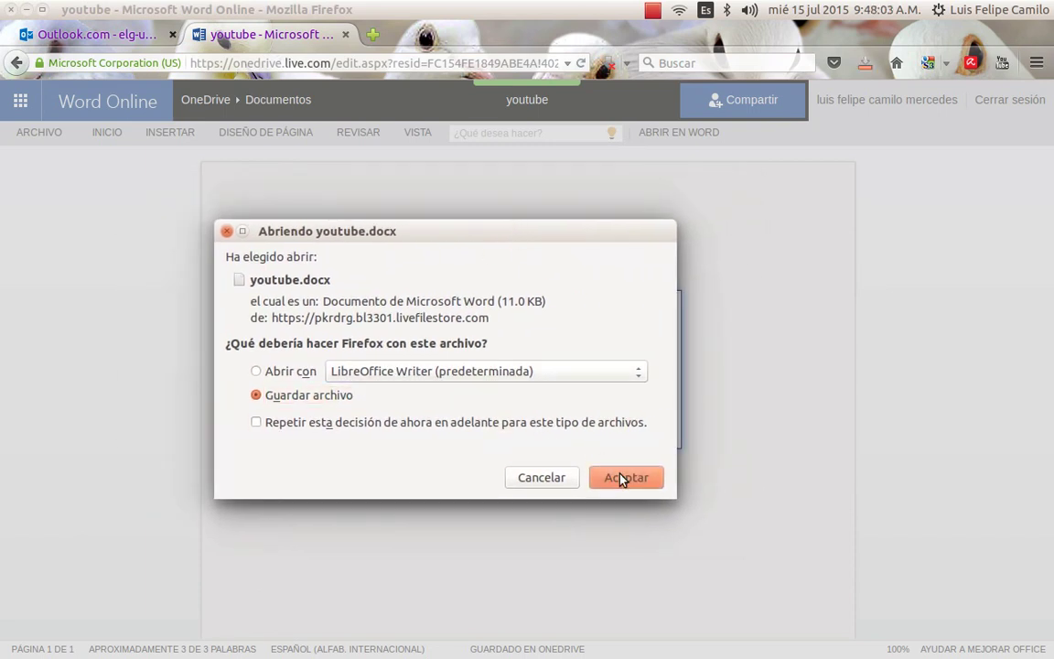
pyautogui.click(860, 64)
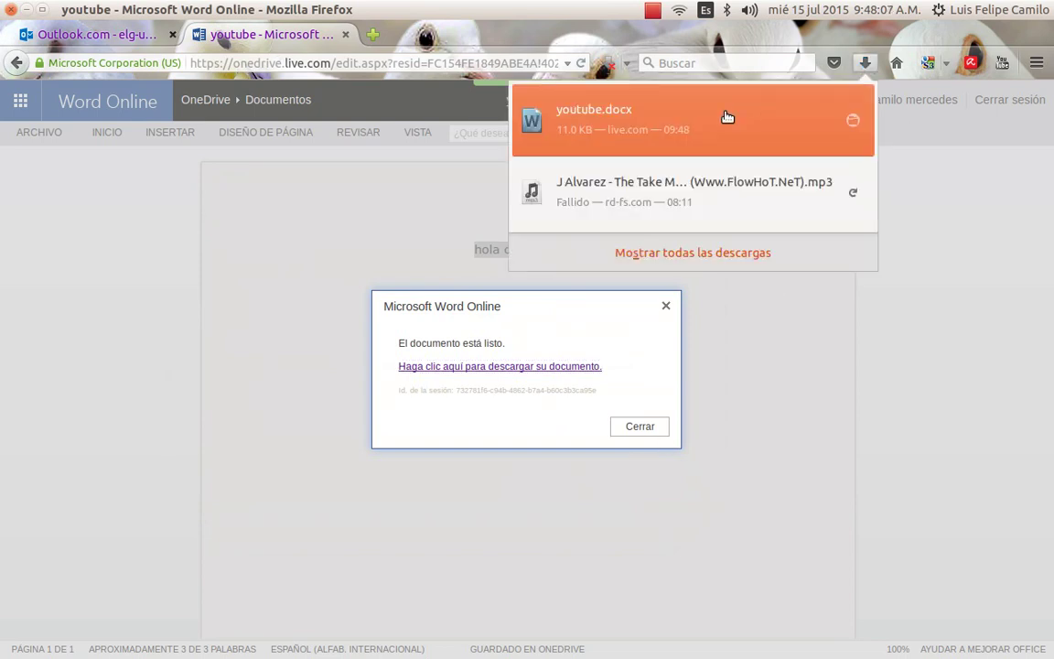
# Open youtube.docx in LibreOffice Writer, check it reads 'hola como estan', then close it.
pyautogui.click(728, 117)
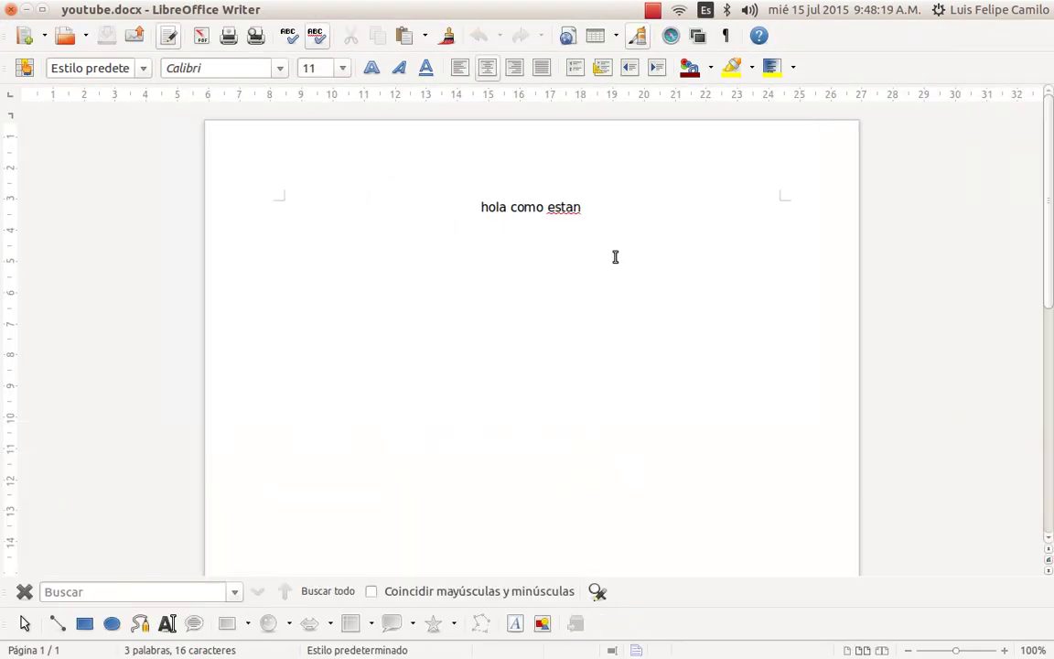
pyautogui.doubleClick(534, 9)
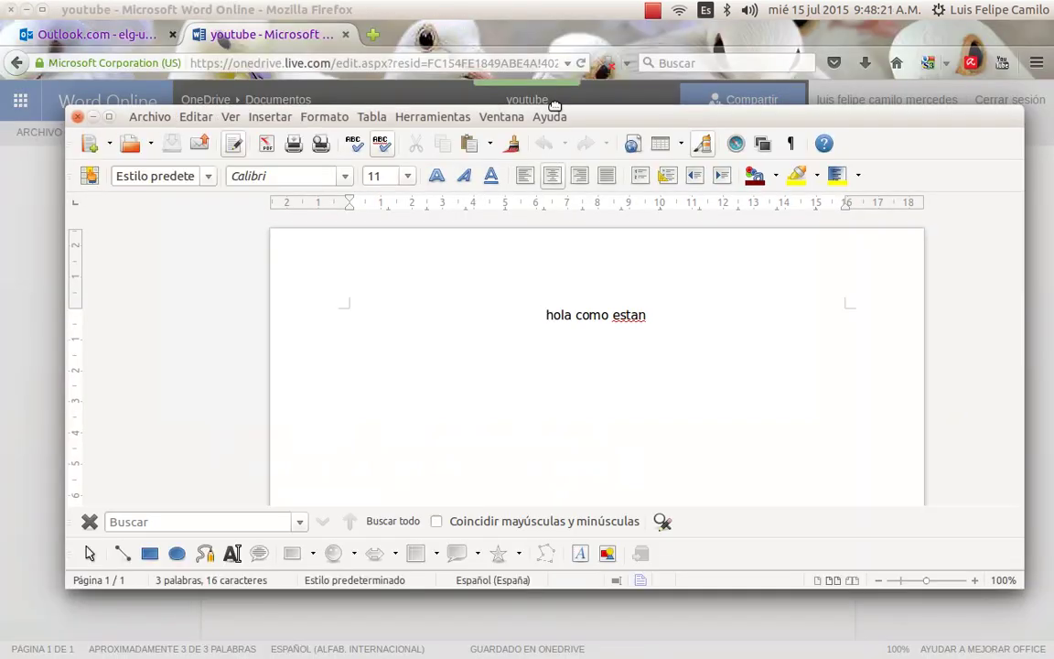
pyautogui.click(77, 116)
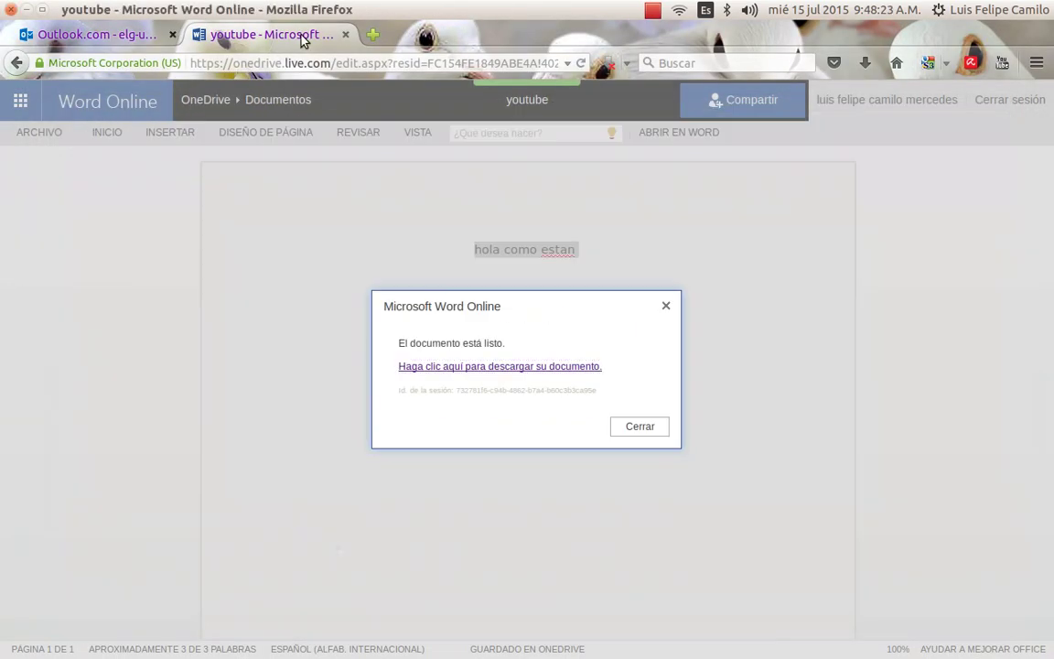
# Close the Word Online tab and choose PowerPoint Online from the Outlook apps list.
pyautogui.click(347, 36)
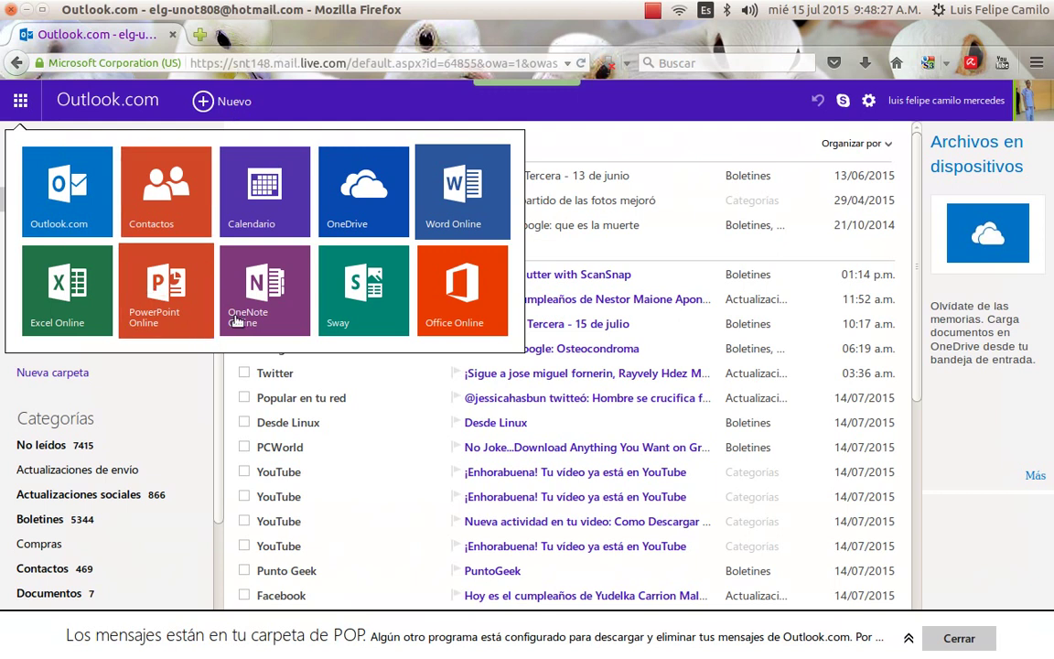
pyautogui.click(165, 263)
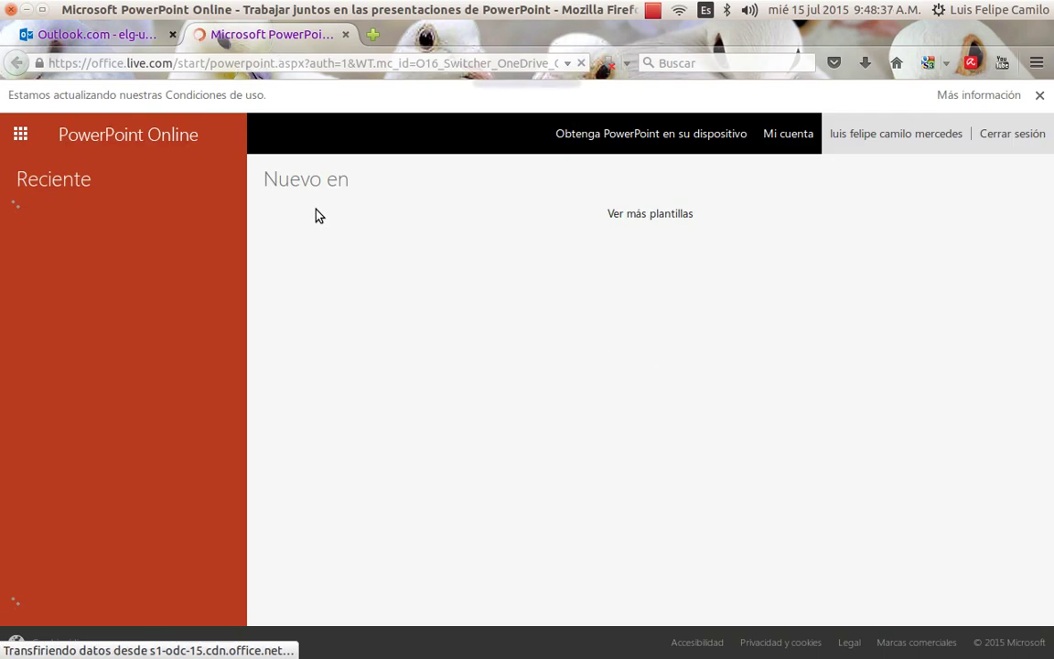
# Start a new blank PowerPoint presentation, Presentación 8, and wait for it to load.
pyautogui.click(317, 214)
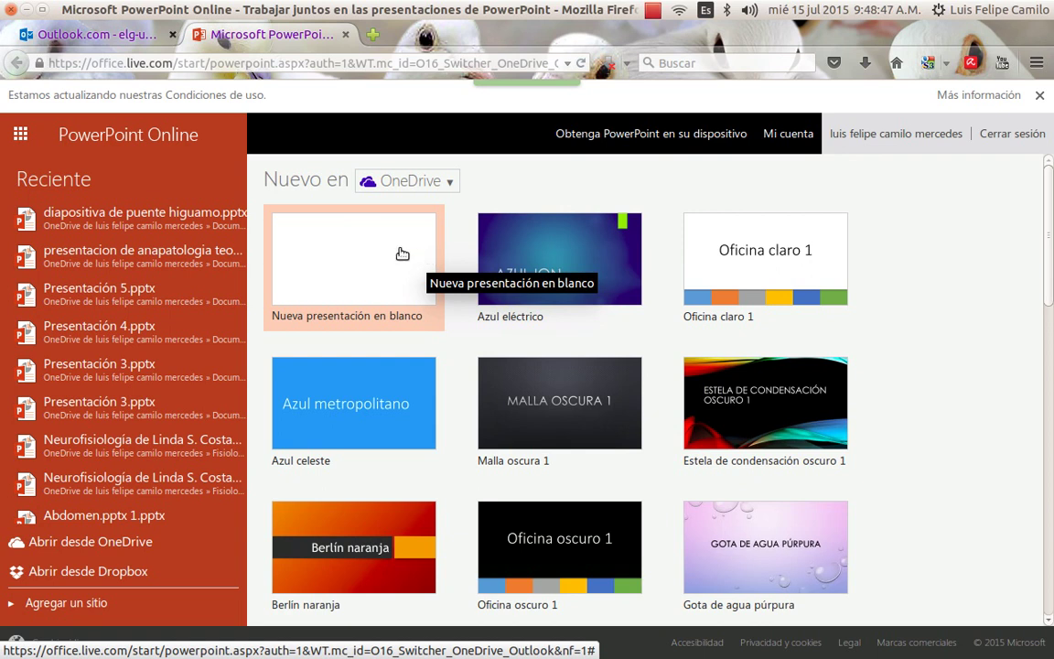
pyautogui.click(392, 255)
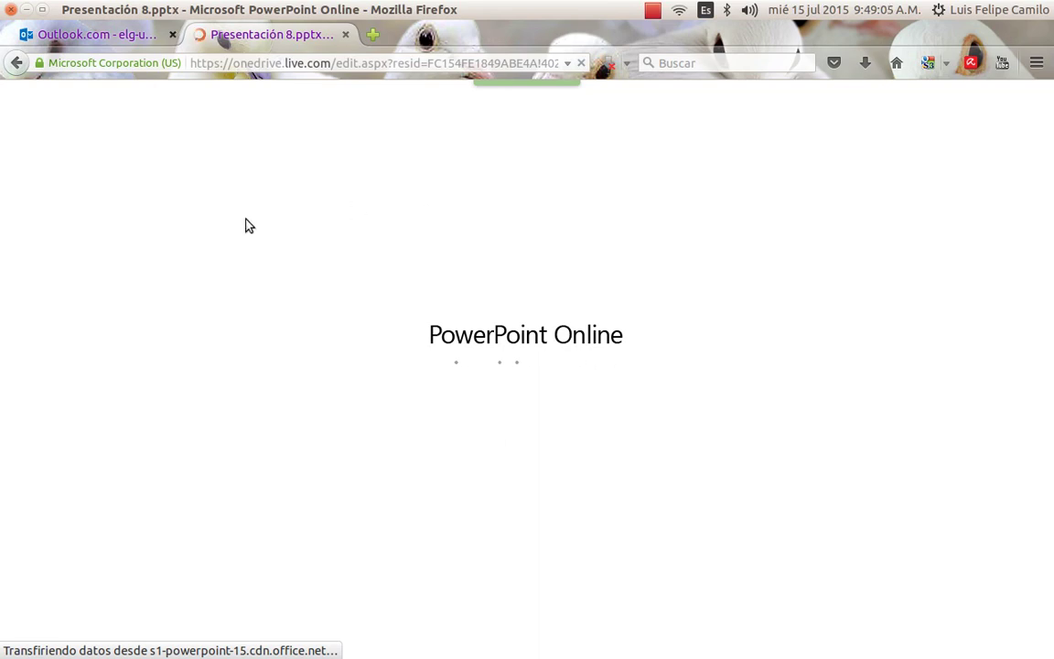
pyautogui.click(653, 10)
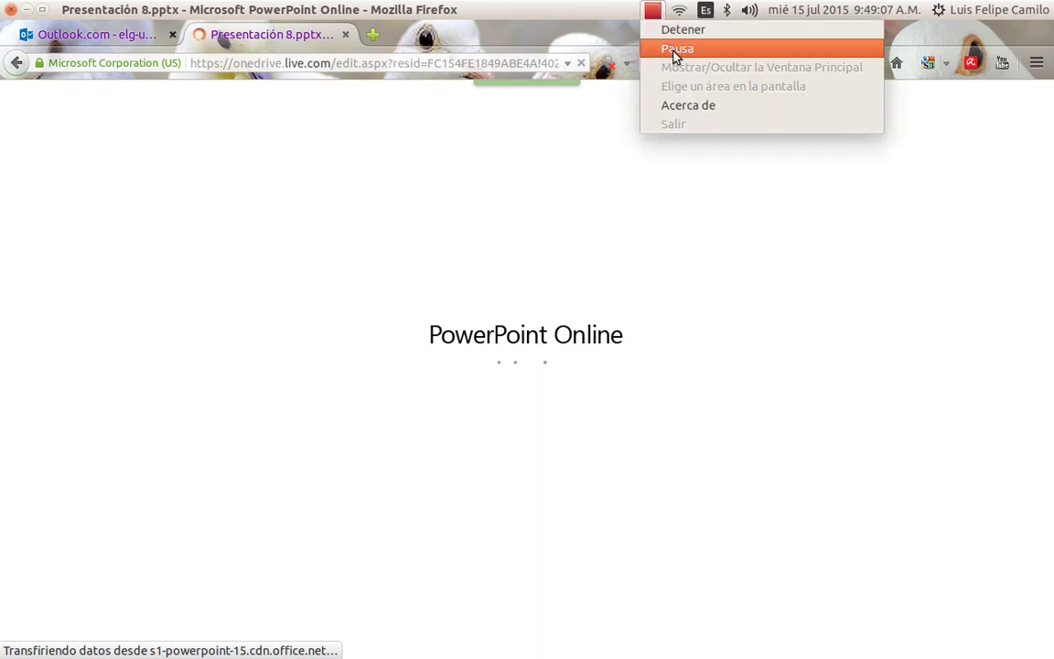
pyautogui.click(675, 47)
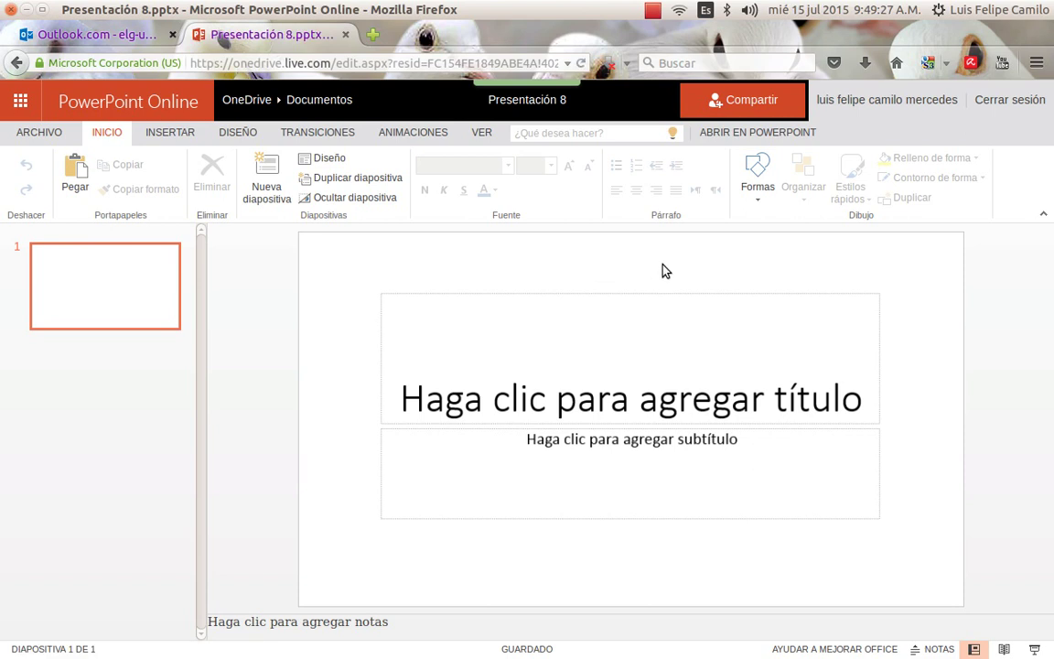
pyautogui.click(42, 134)
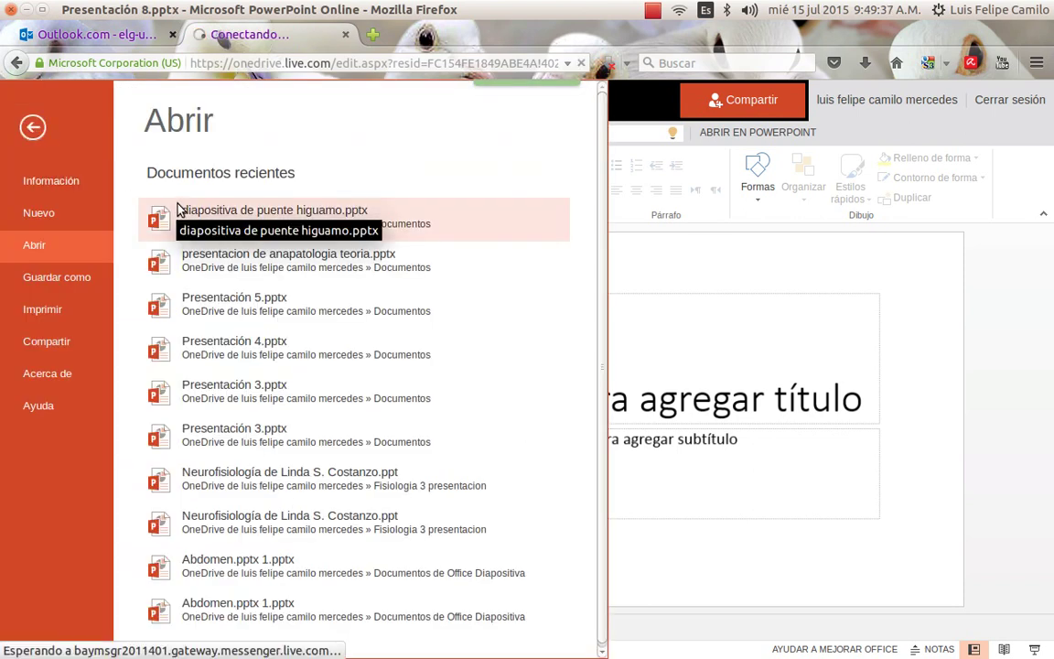
pyautogui.click(42, 129)
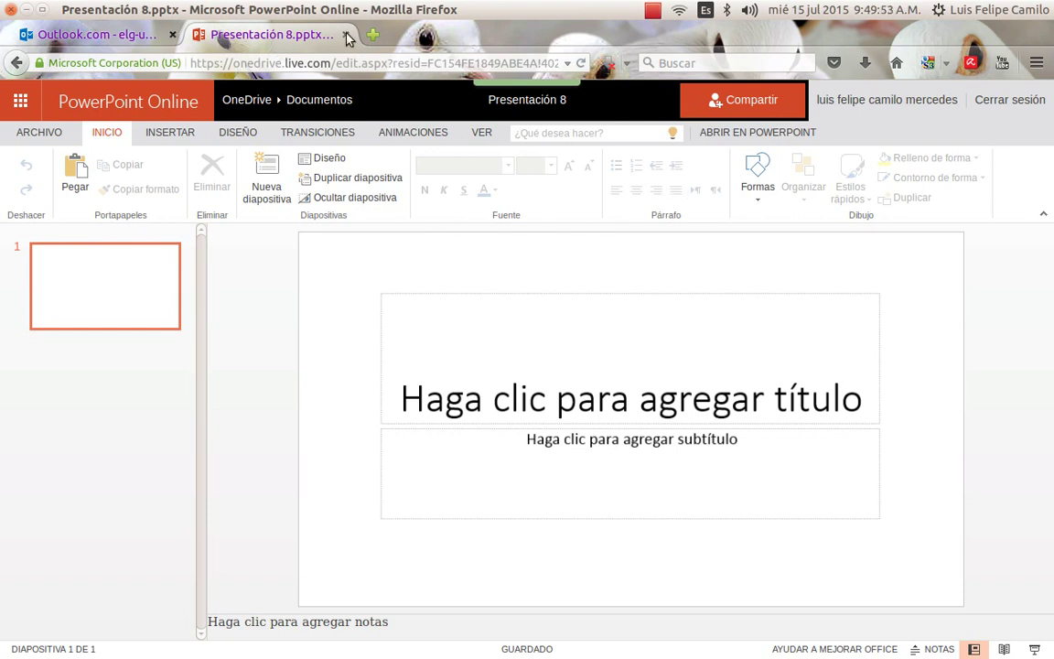
# Close the PowerPoint tab, dismiss the apps list, and minimize Firefox to show the Ubuntu desktop.
pyautogui.hotkey('ctrl', 'w')
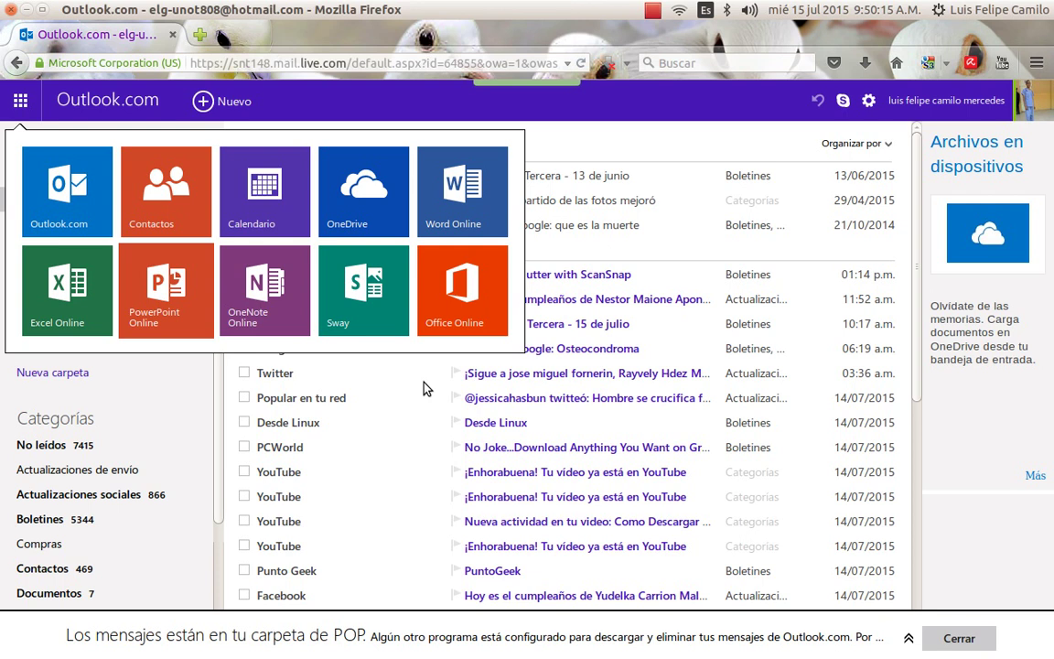
pyautogui.click(27, 95)
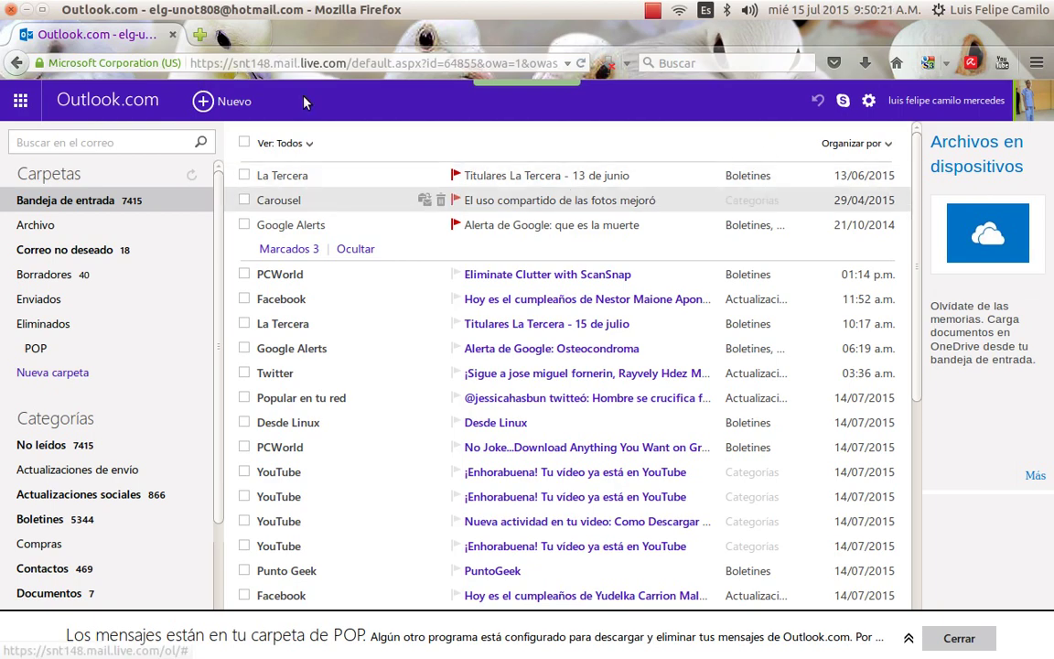
pyautogui.click(25, 9)
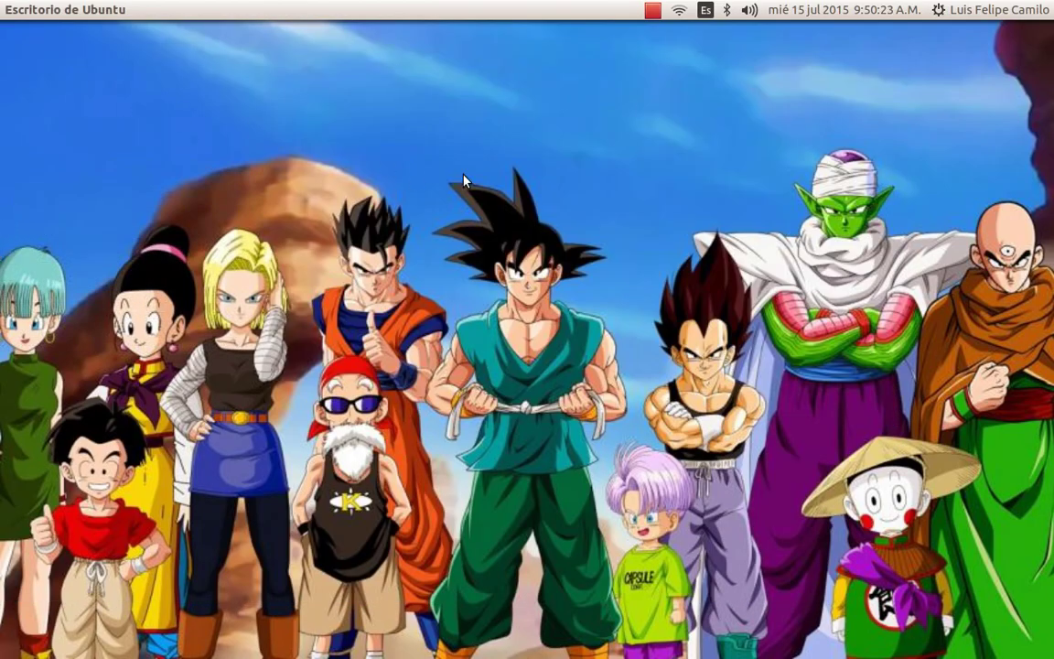